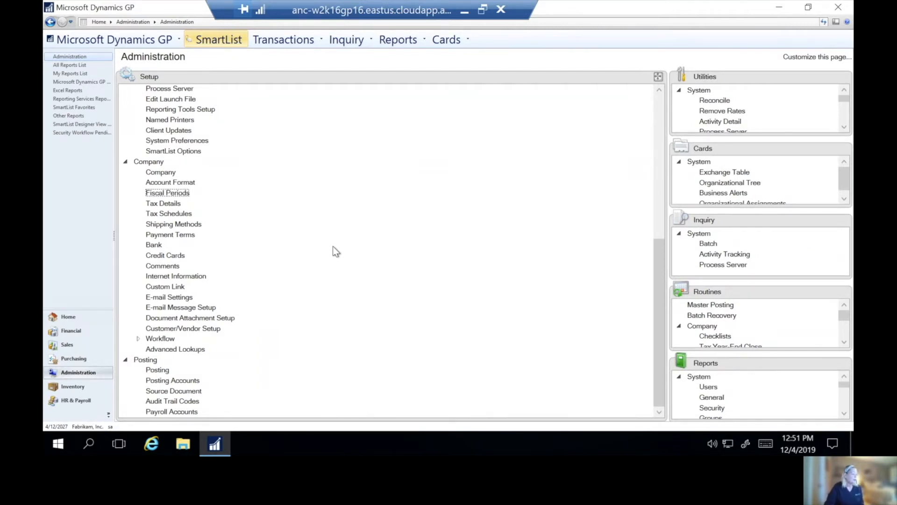
- Open the General transaction entry window from the Financial transactions, look it over and close it
{"action": "left_click", "coordinate": [94, 334]}
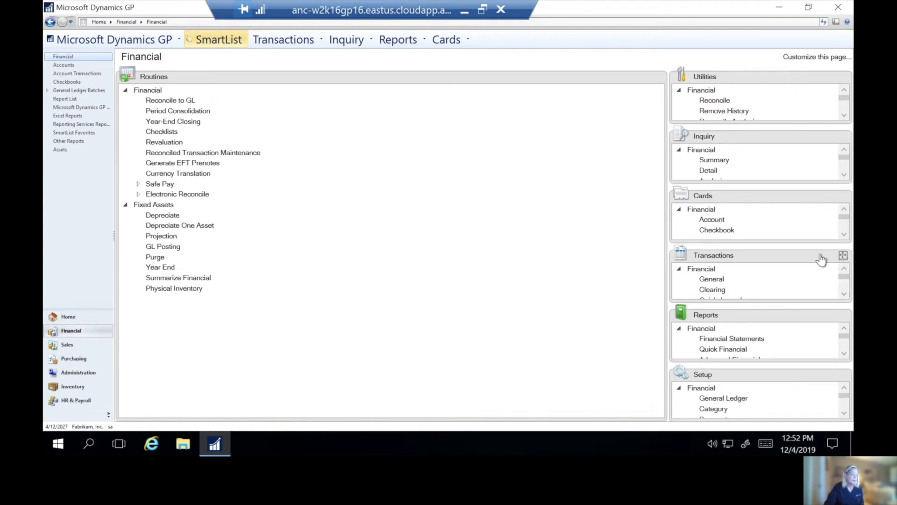
{"action": "left_click", "coordinate": [843, 256]}
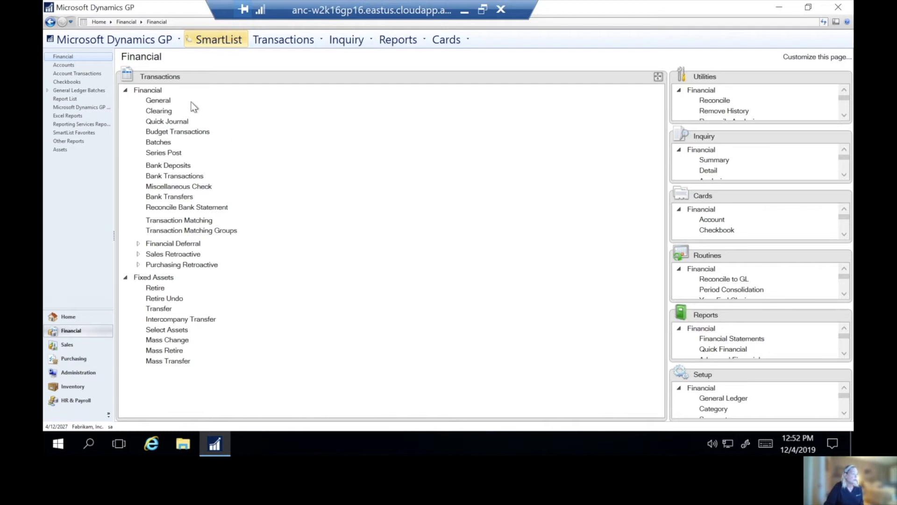
{"action": "left_click", "coordinate": [161, 101]}
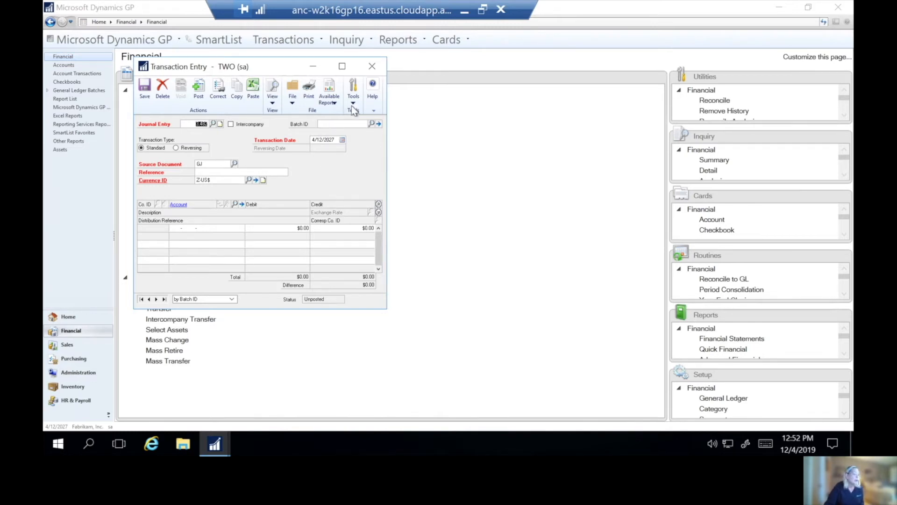
{"action": "left_click", "coordinate": [372, 67]}
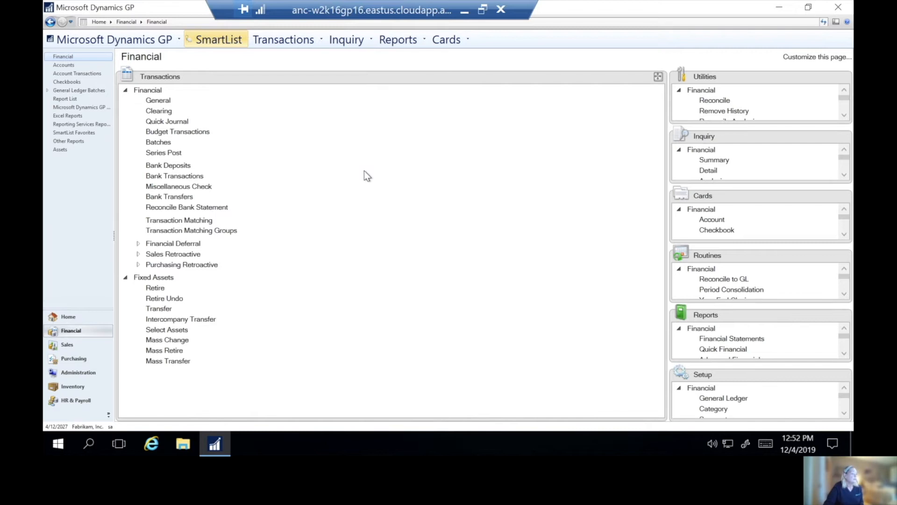
- Run the SmartList favorite that checks Financial accounts for Balance Sheet type in P&L, review the accounts and close SmartList
{"action": "left_click", "coordinate": [224, 40]}
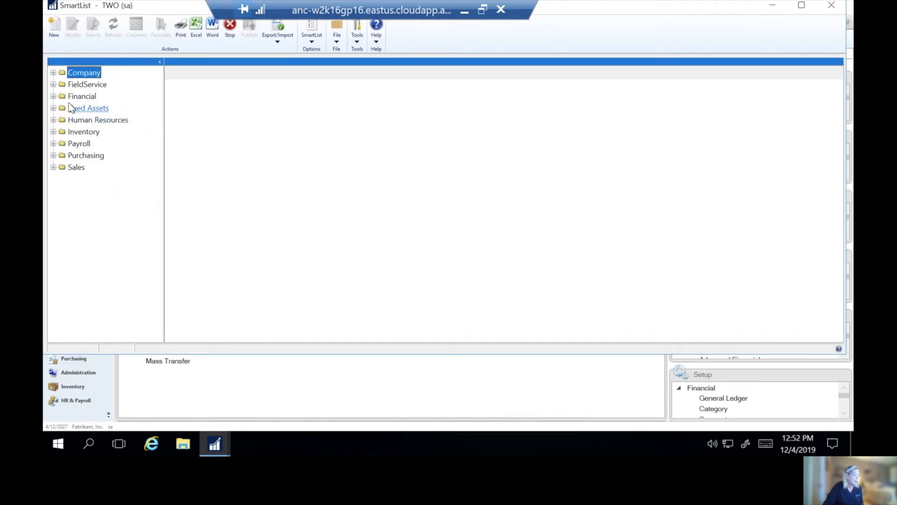
{"action": "left_click", "coordinate": [54, 96]}
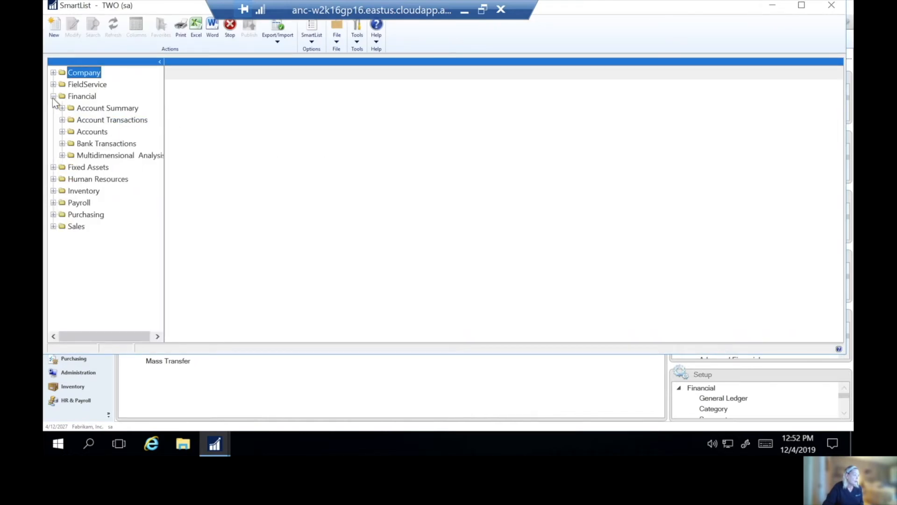
{"action": "left_click", "coordinate": [62, 131]}
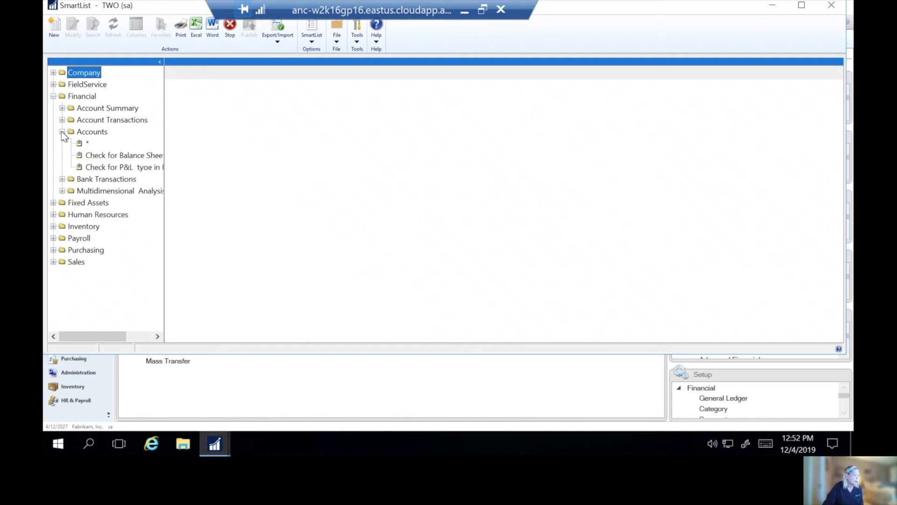
{"action": "left_click", "coordinate": [137, 157]}
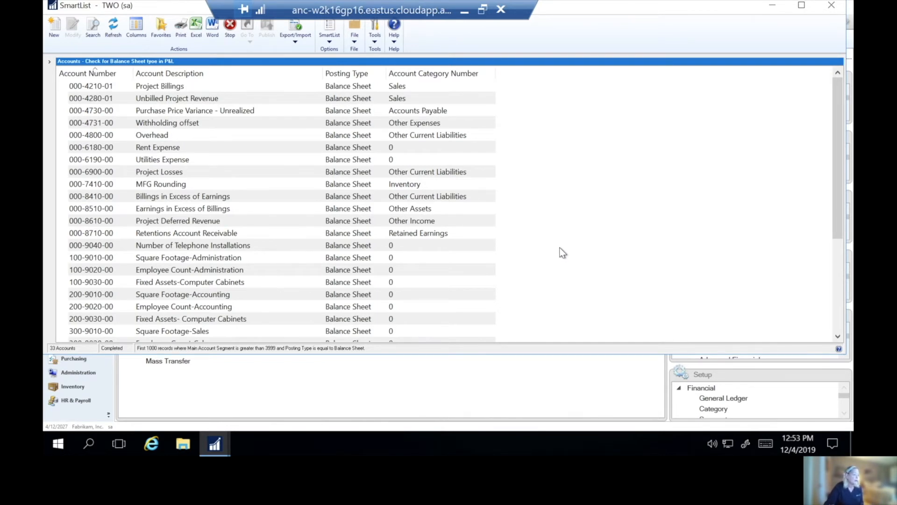
{"action": "left_click", "coordinate": [831, 5]}
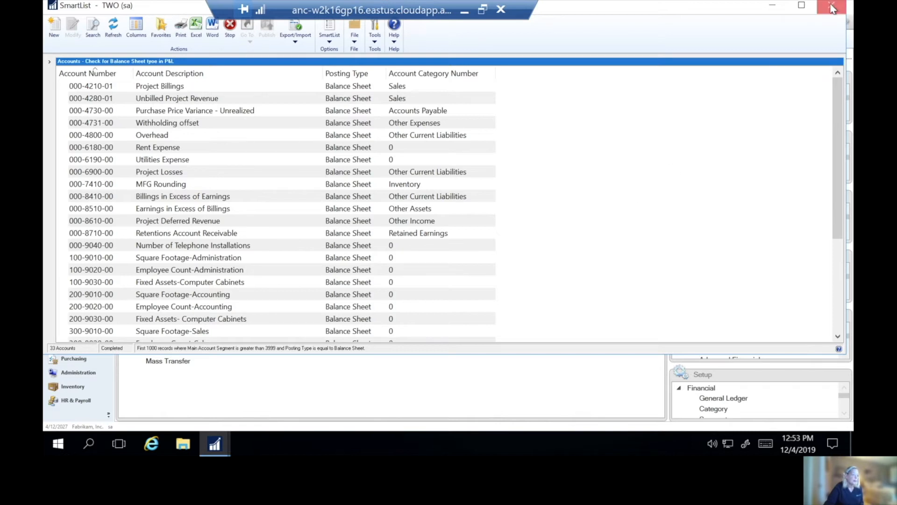
- Run the SmartList favorite that checks Financial accounts for P&L type in Balance Sheet and close SmartList
{"action": "left_click", "coordinate": [197, 40]}
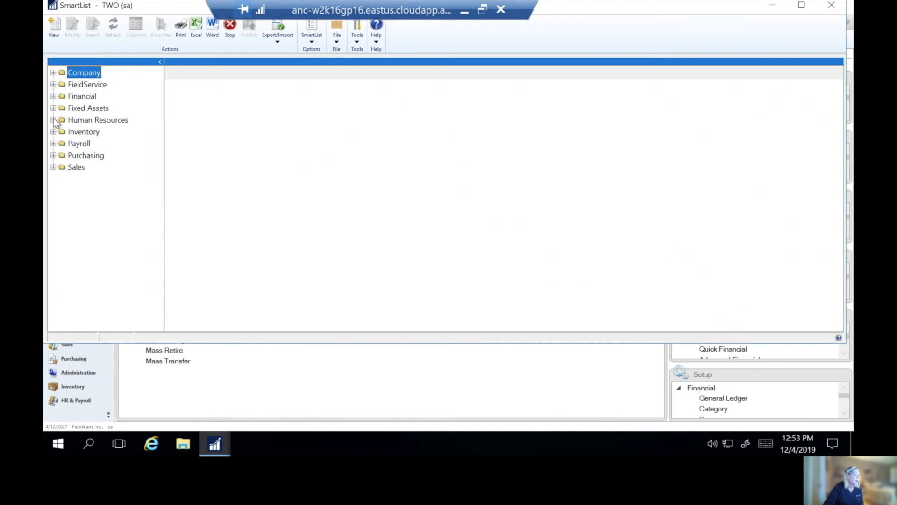
{"action": "left_click", "coordinate": [53, 96]}
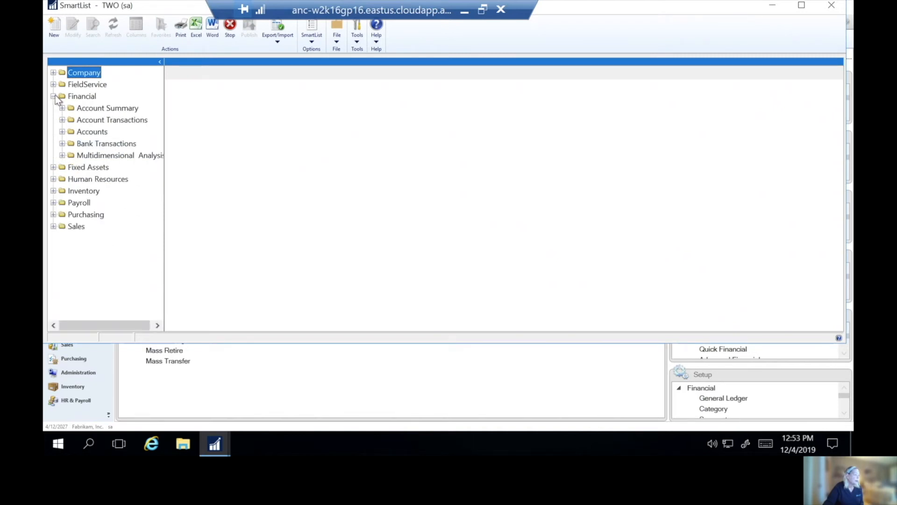
{"action": "left_click", "coordinate": [62, 133]}
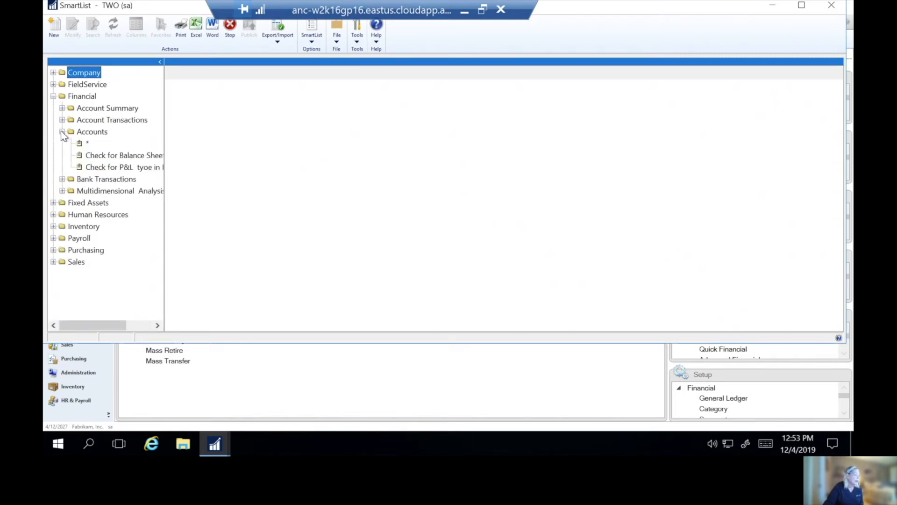
{"action": "left_click", "coordinate": [123, 167]}
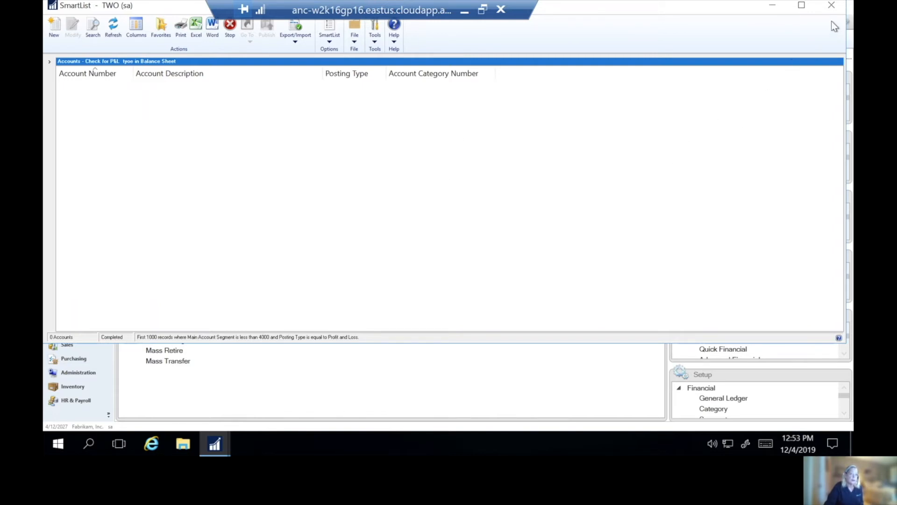
{"action": "left_click", "coordinate": [832, 5]}
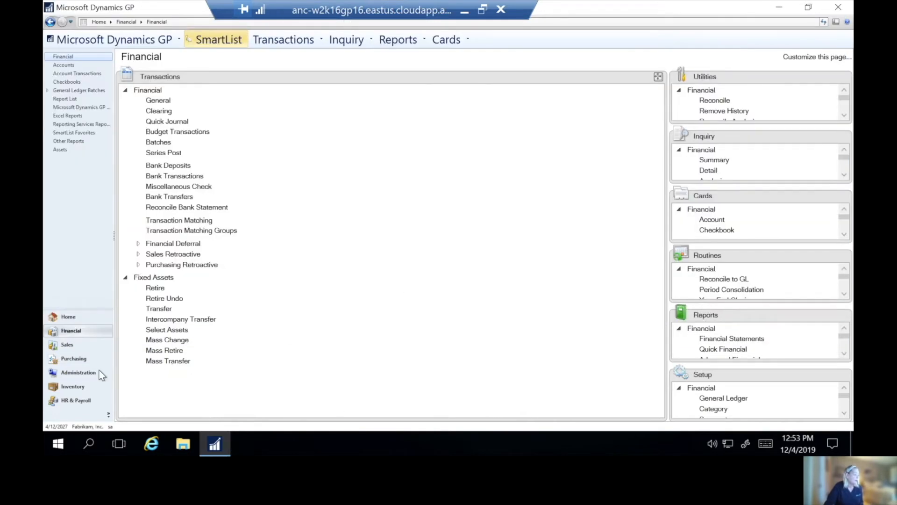
- In the company's fiscal periods setup for 2026, close all periods for every series except Financial periods 1 to 11, and confirm
{"action": "left_click", "coordinate": [73, 373]}
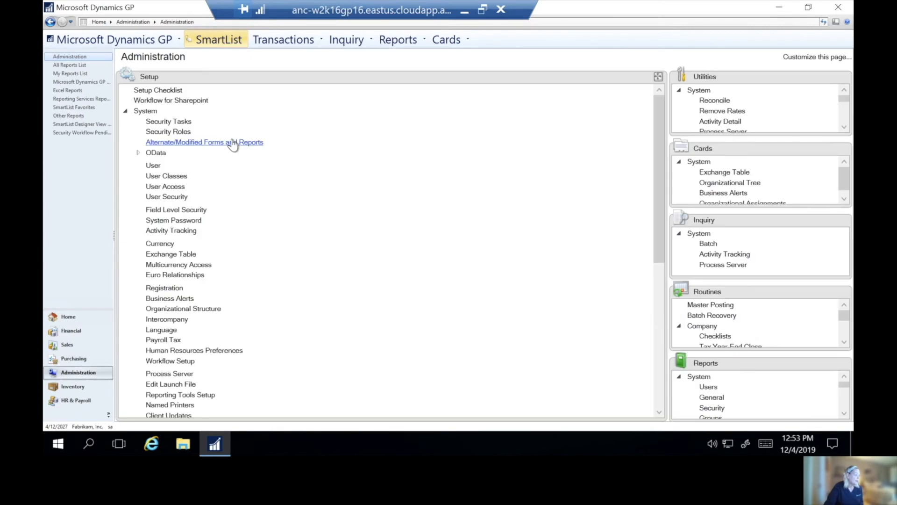
{"action": "left_click", "coordinate": [128, 112]}
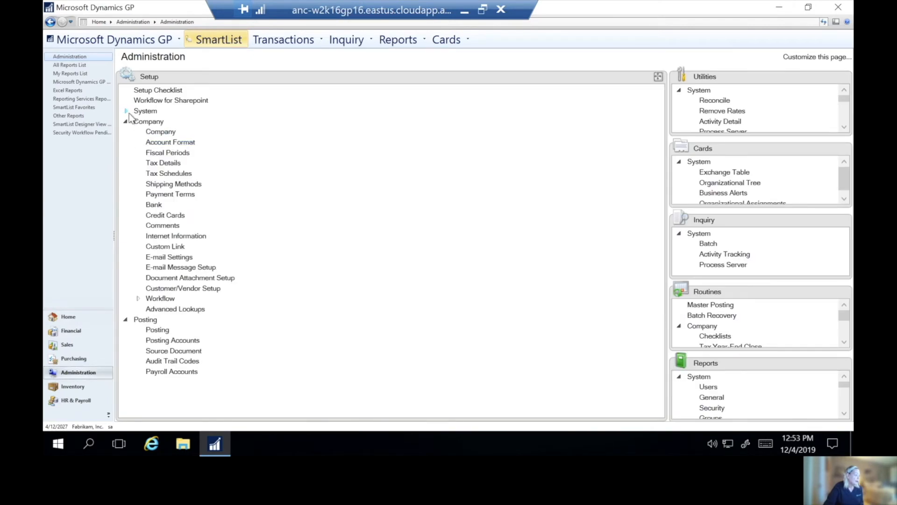
{"action": "left_click", "coordinate": [168, 153]}
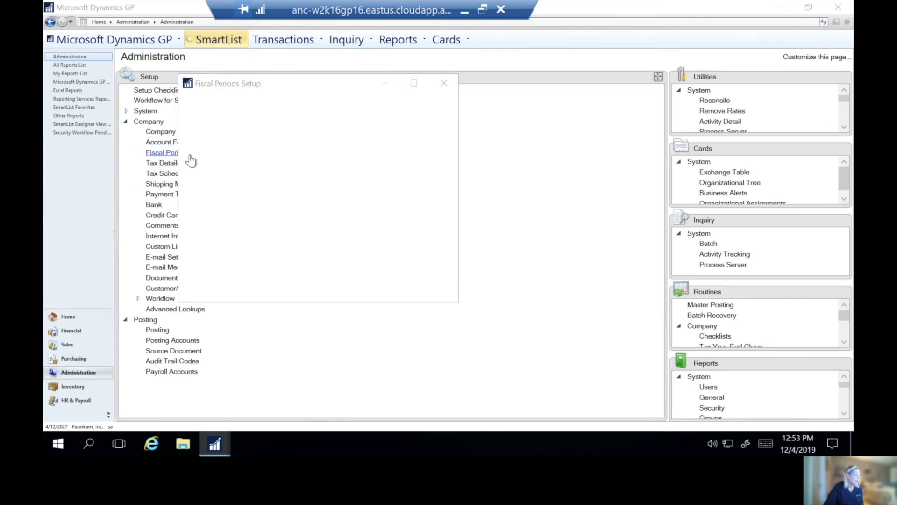
{"action": "left_click", "coordinate": [227, 141]}
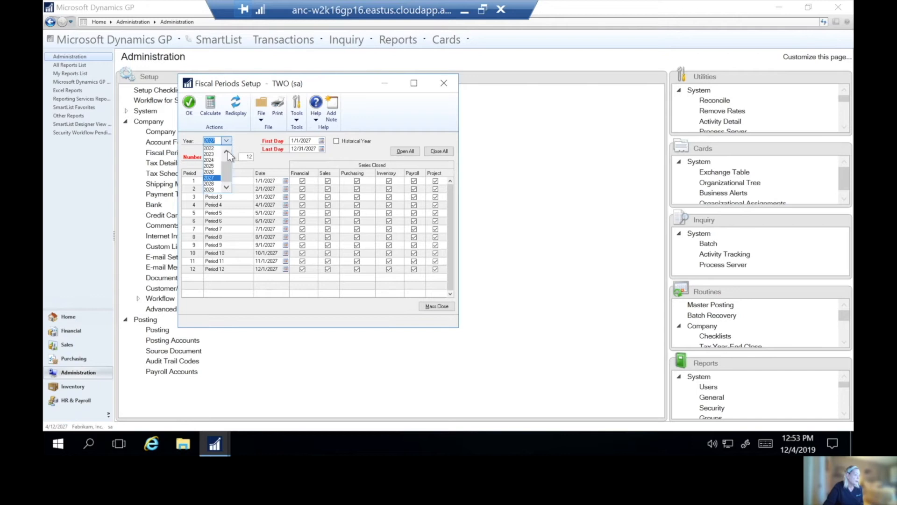
{"action": "left_click", "coordinate": [220, 179]}
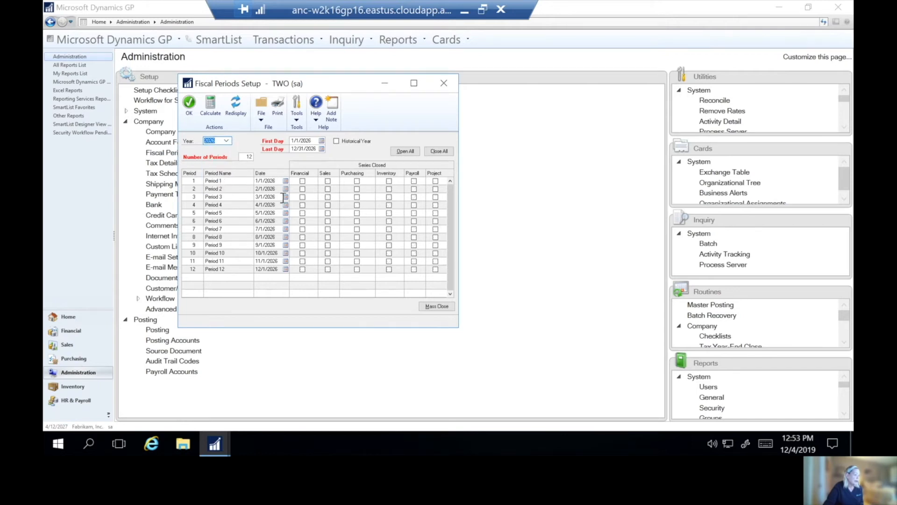
{"action": "left_click", "coordinate": [439, 151]}
{"action": "left_click", "coordinate": [302, 181]}
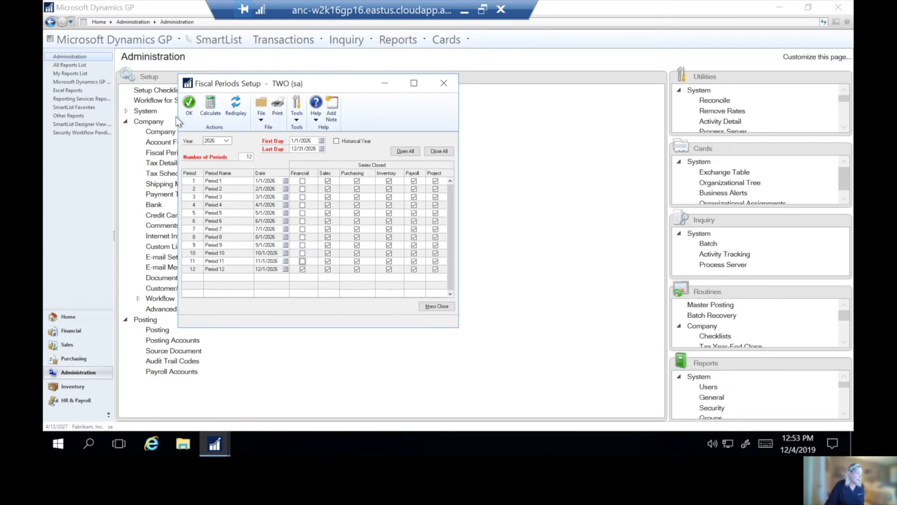
{"action": "left_click", "coordinate": [190, 110]}
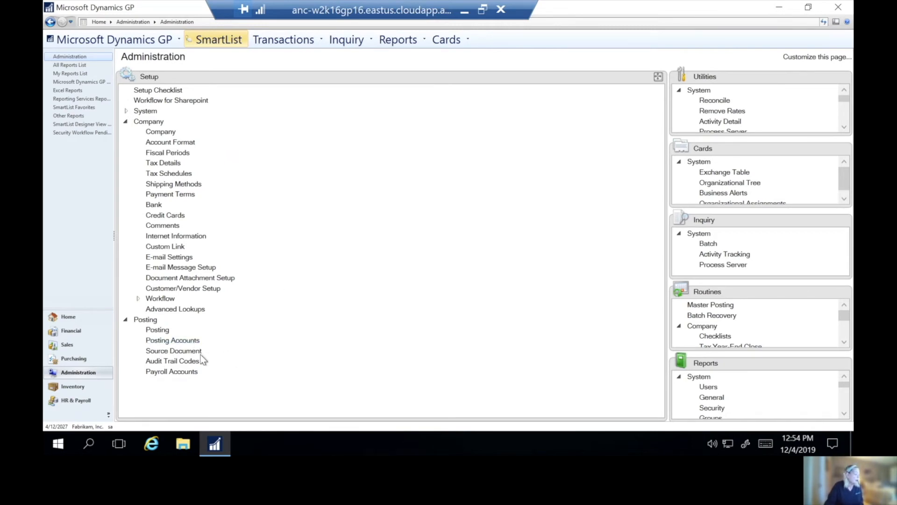
- Review the Maintain History options for accounts and transactions in the Financial series' General Ledger Setup, leaving the settings as they are
{"action": "left_click", "coordinate": [89, 334]}
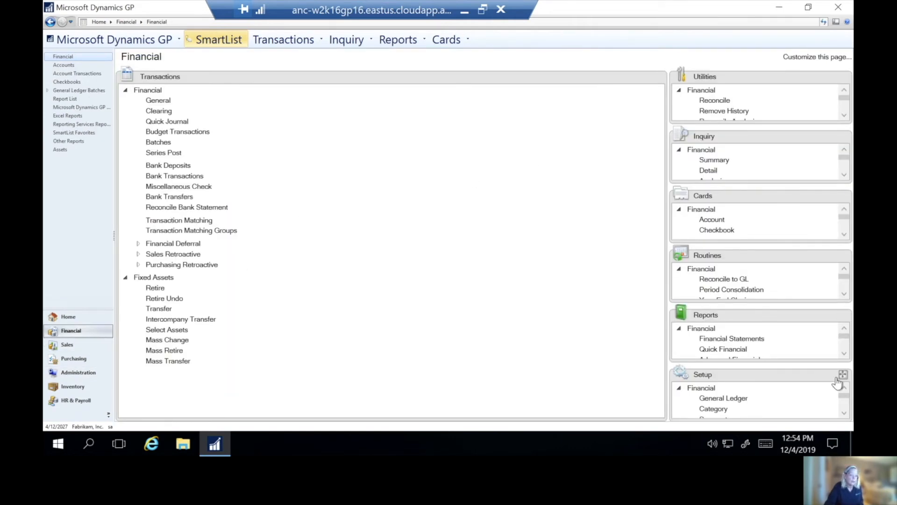
{"action": "left_click", "coordinate": [843, 375]}
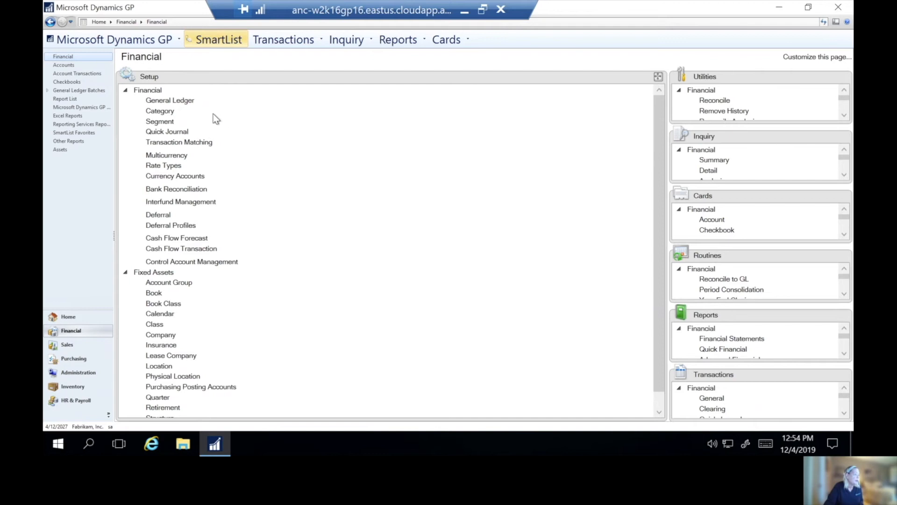
{"action": "left_click", "coordinate": [175, 100]}
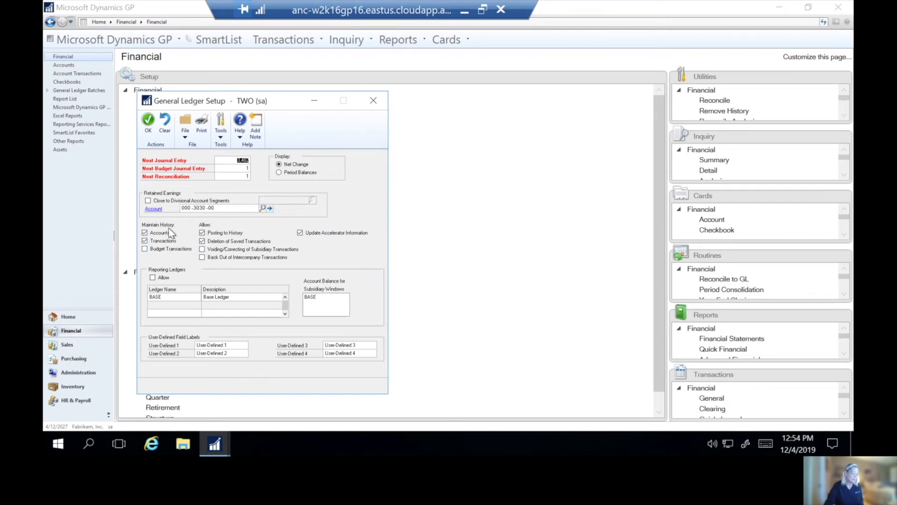
{"action": "left_click", "coordinate": [374, 100]}
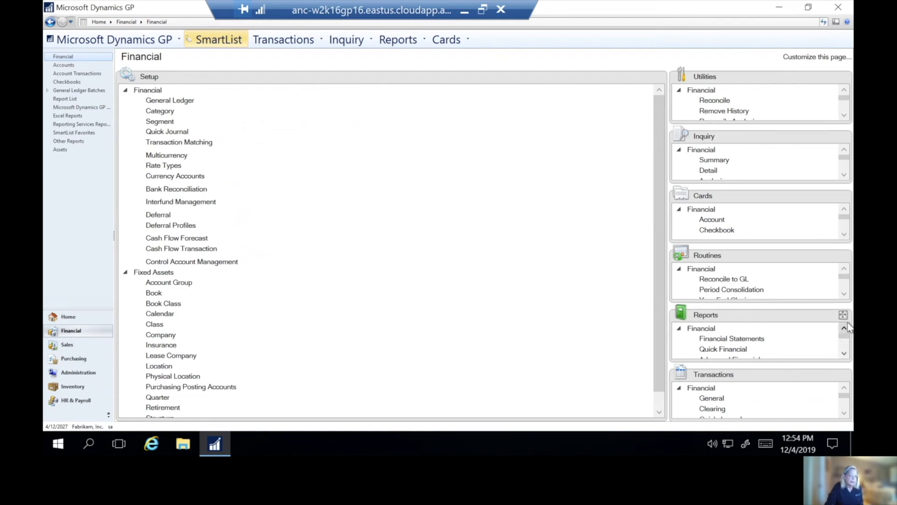
- Open the demo option of the Financial series' Summary trial balance report for modification
{"action": "left_click", "coordinate": [843, 315]}
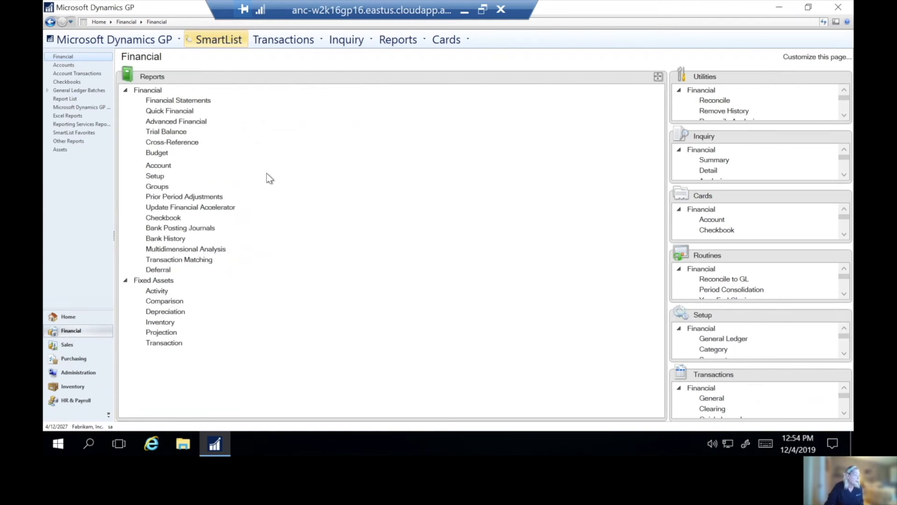
{"action": "left_click", "coordinate": [167, 132]}
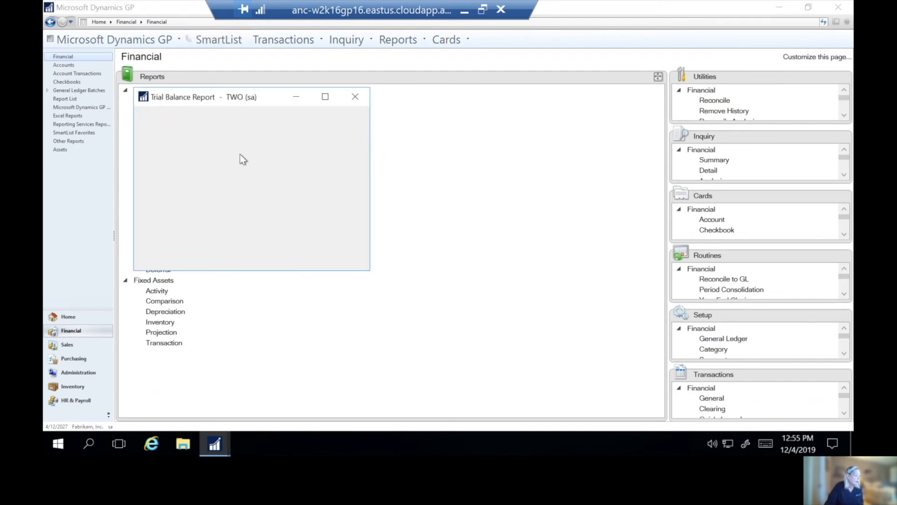
{"action": "left_click", "coordinate": [158, 186]}
{"action": "left_click", "coordinate": [198, 164]}
{"action": "left_click", "coordinate": [170, 174]}
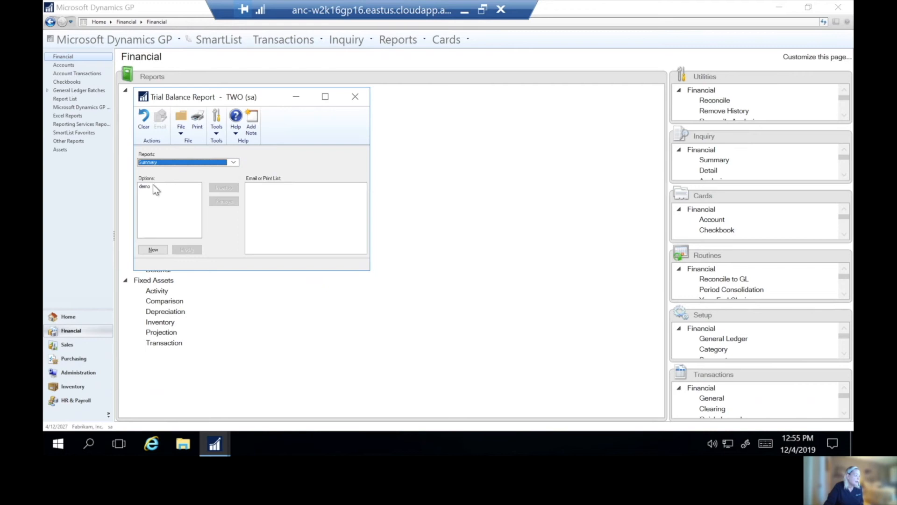
{"action": "left_click", "coordinate": [150, 186]}
{"action": "left_click", "coordinate": [191, 249]}
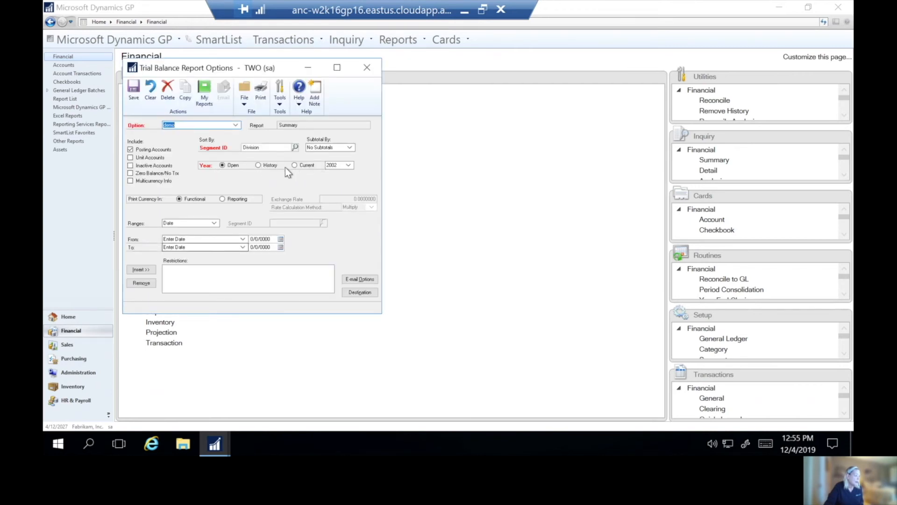
- Set the demo option's open year to 2026 and close the trial balance report windows
{"action": "left_click", "coordinate": [346, 166]}
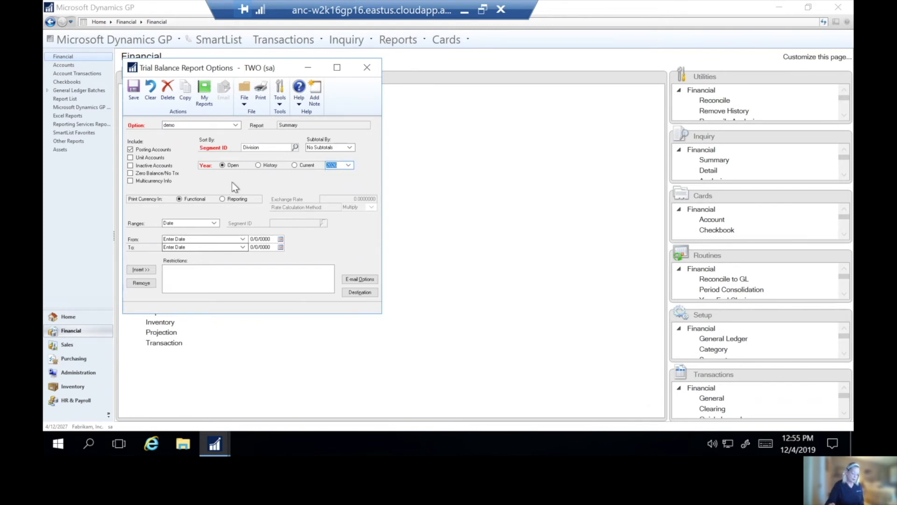
{"action": "left_click", "coordinate": [366, 71]}
{"action": "left_click", "coordinate": [441, 249]}
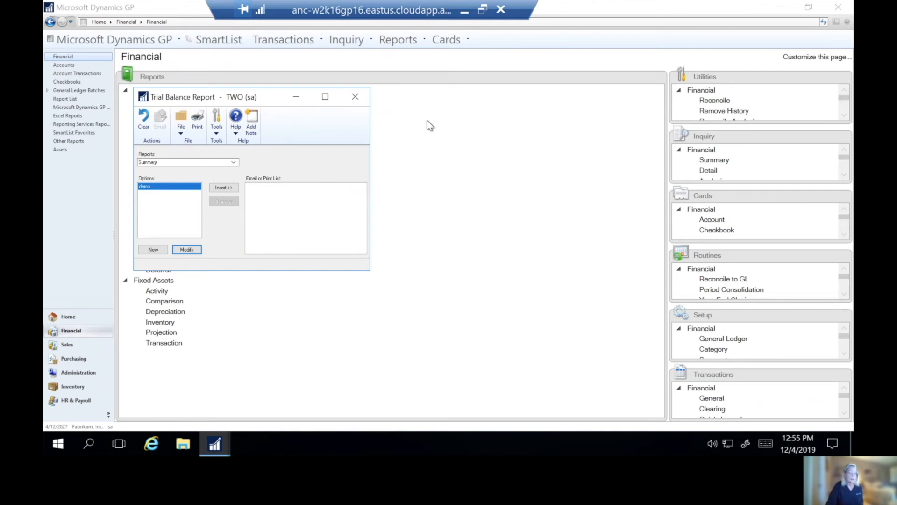
{"action": "left_click", "coordinate": [356, 98]}
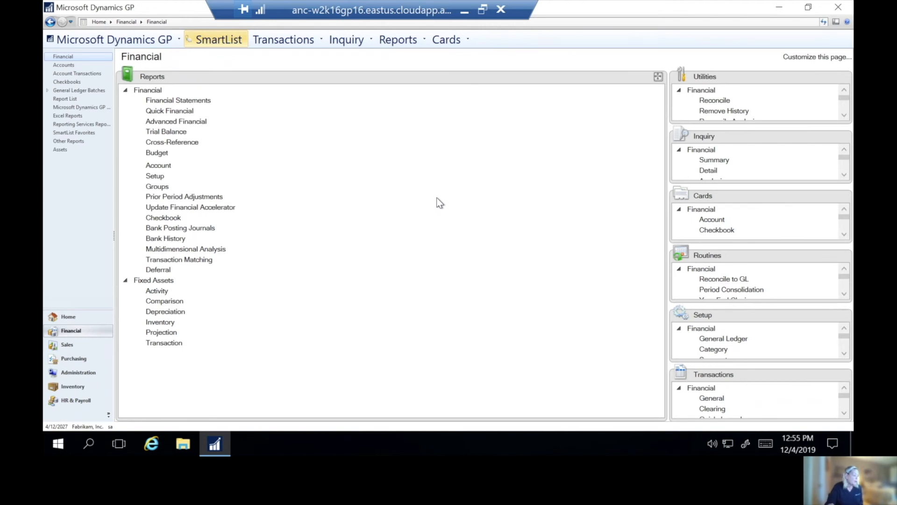
- Add fiscal year 2030 in the company's fiscal periods setup, calculate its periods, and close the setup
{"action": "left_click", "coordinate": [93, 377]}
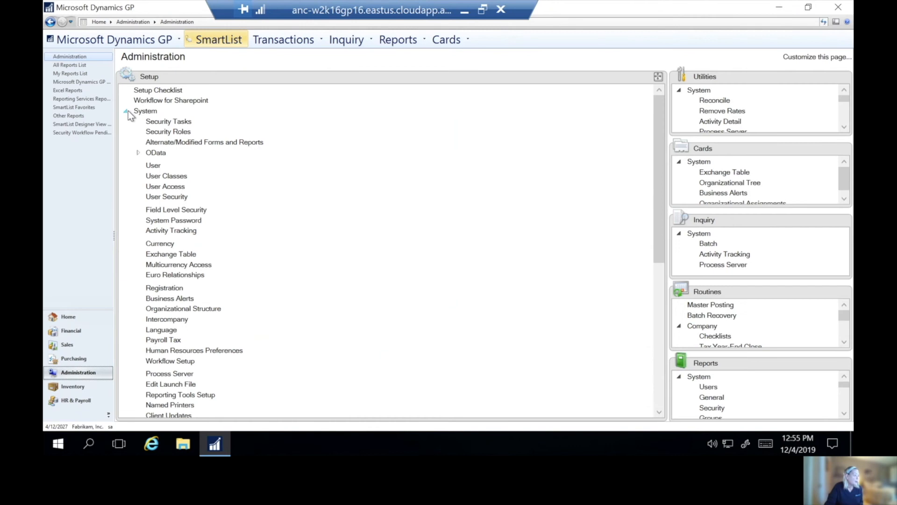
{"action": "left_click", "coordinate": [126, 110]}
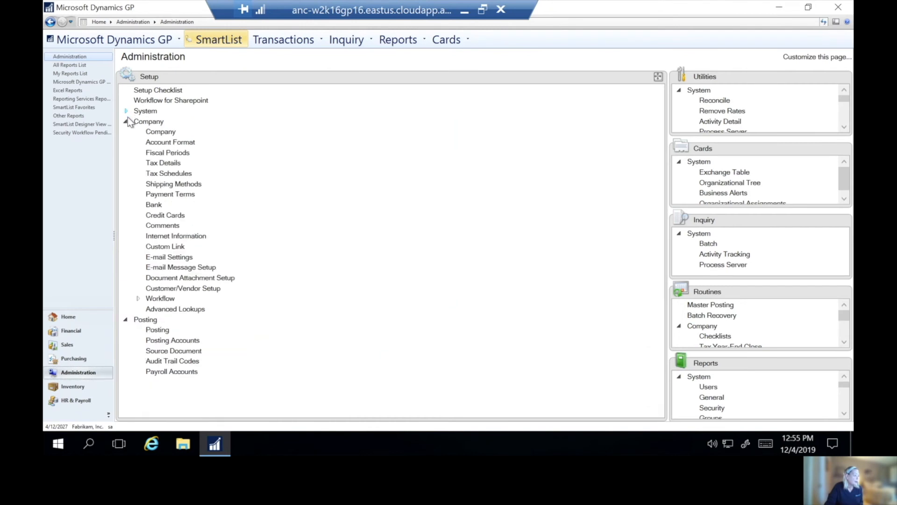
{"action": "left_click", "coordinate": [185, 154]}
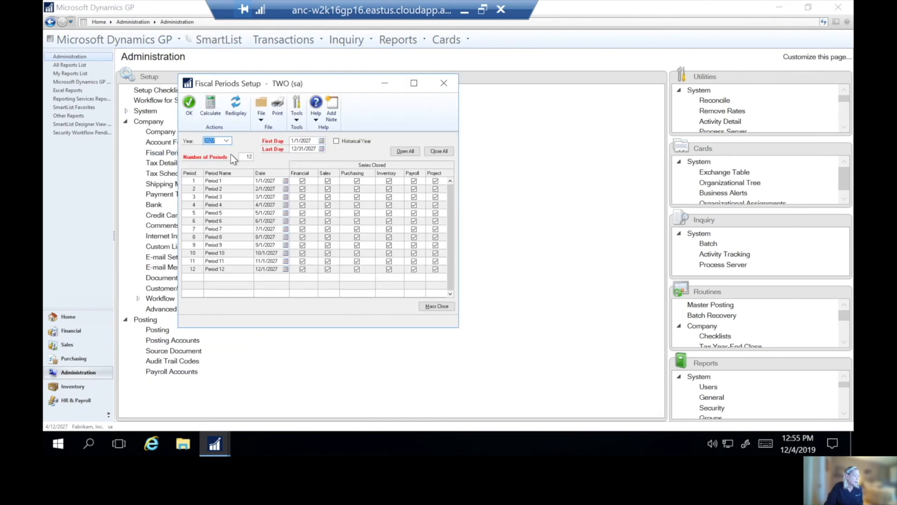
{"action": "type", "text": "2030"}
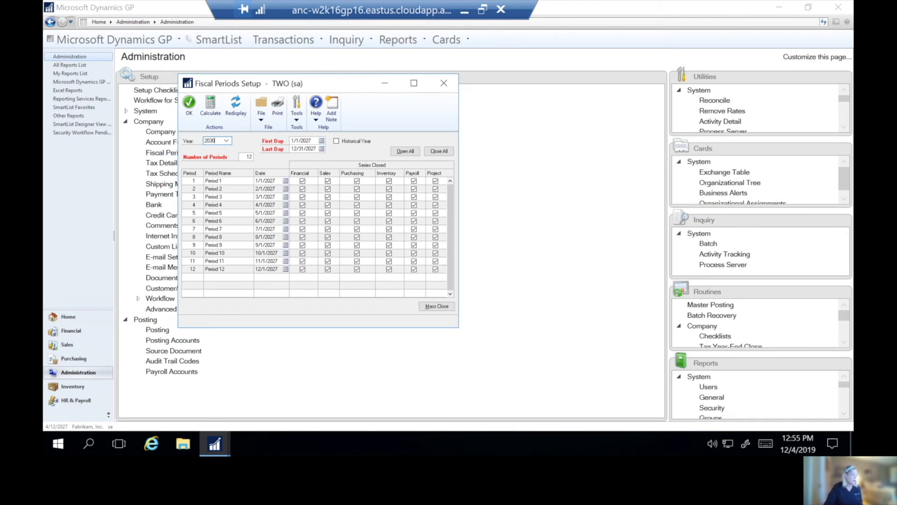
{"action": "key", "text": "Tab"}
{"action": "left_click", "coordinate": [211, 106]}
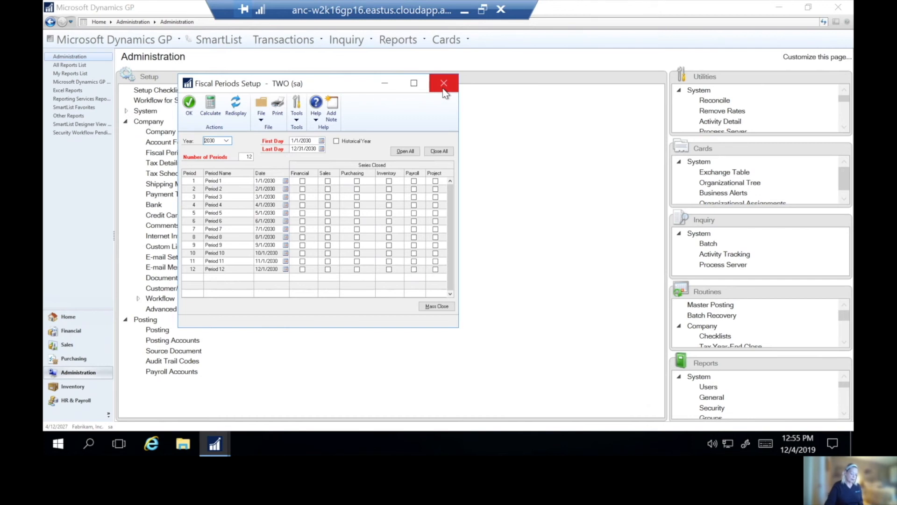
{"action": "left_click", "coordinate": [444, 84]}
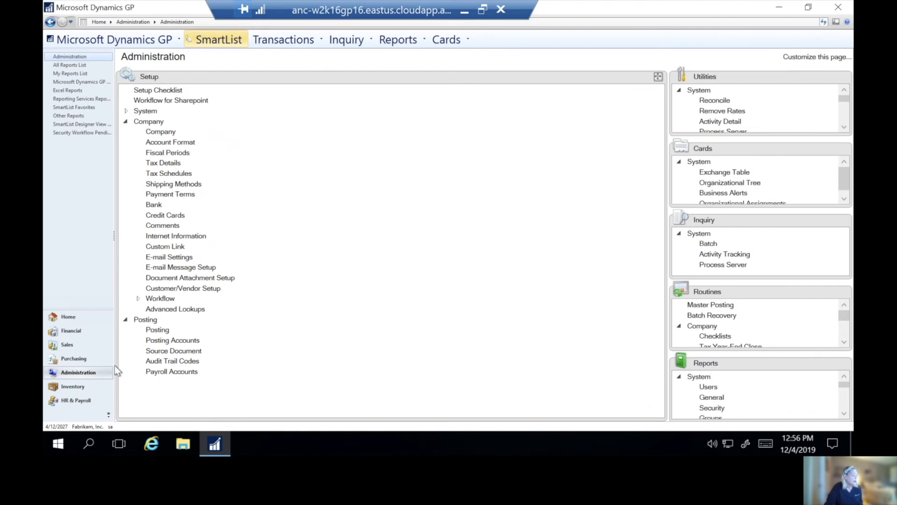
- Run the Financial series' Year-End Closing routine for 2026, continuing despite the unposted single-use batch or quick journal
{"action": "left_click", "coordinate": [71, 332]}
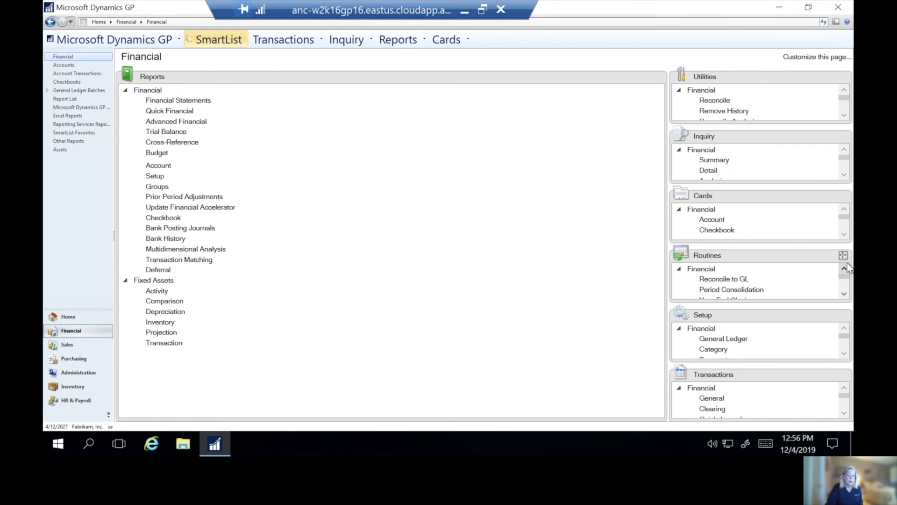
{"action": "left_click", "coordinate": [843, 256]}
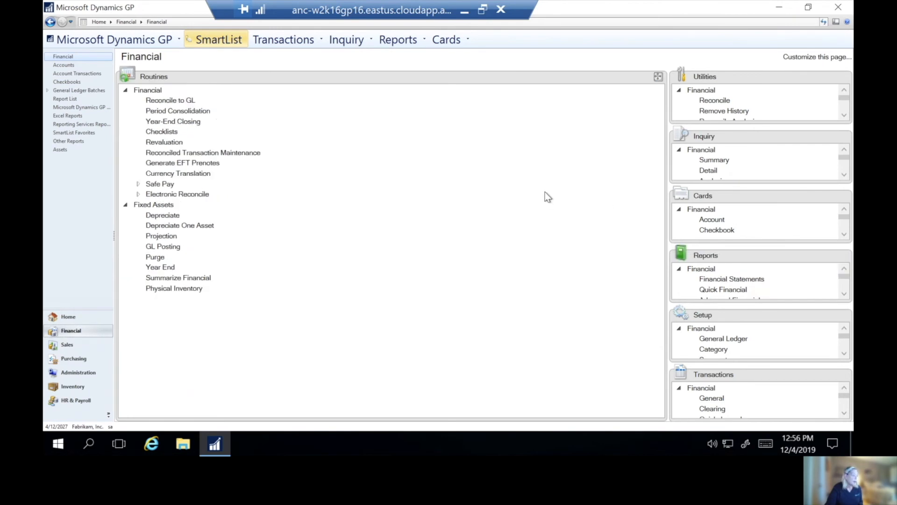
{"action": "left_click", "coordinate": [181, 127]}
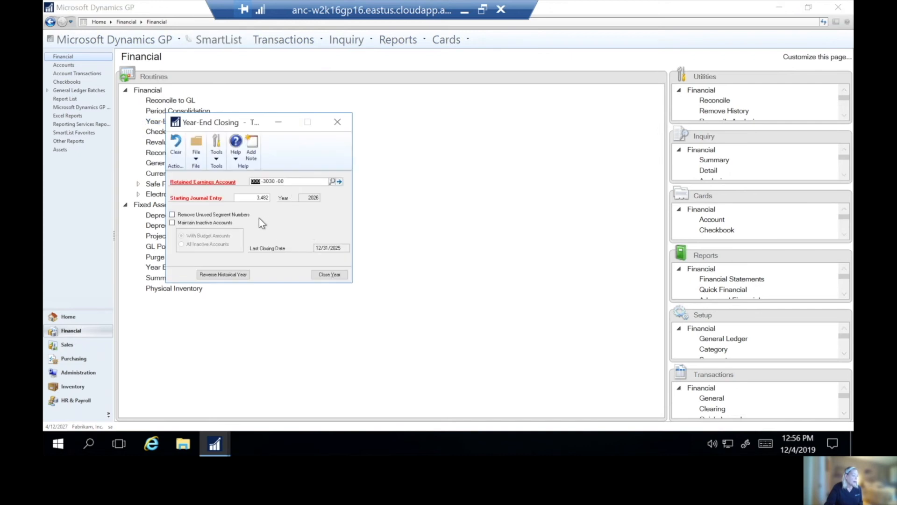
{"action": "left_click", "coordinate": [335, 276]}
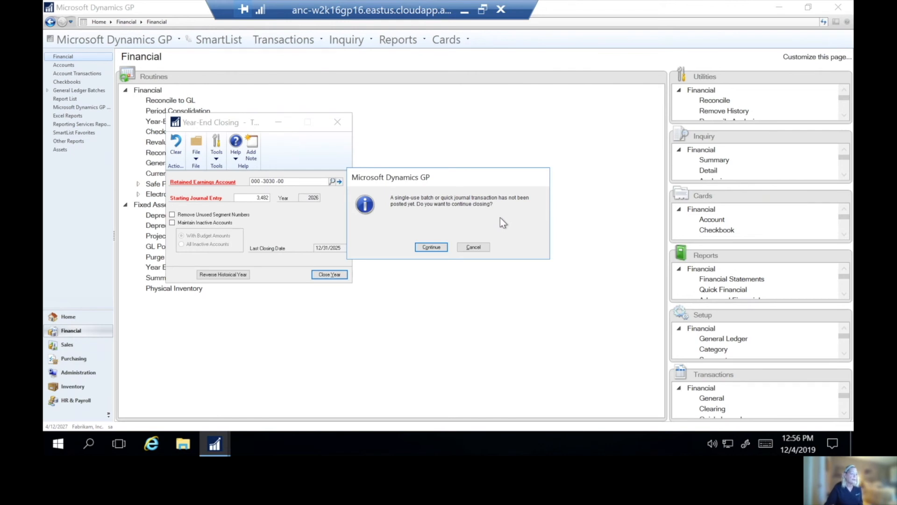
{"action": "left_click", "coordinate": [430, 247]}
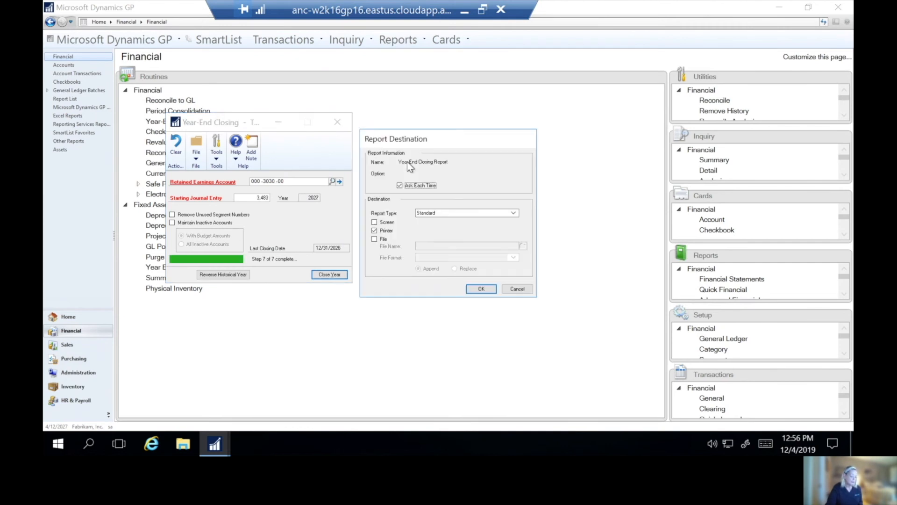
- Output the Year-End Closing Report to the screen for review, and close the report and the Year-End Closing window
{"action": "left_click", "coordinate": [392, 223]}
{"action": "left_click", "coordinate": [479, 288]}
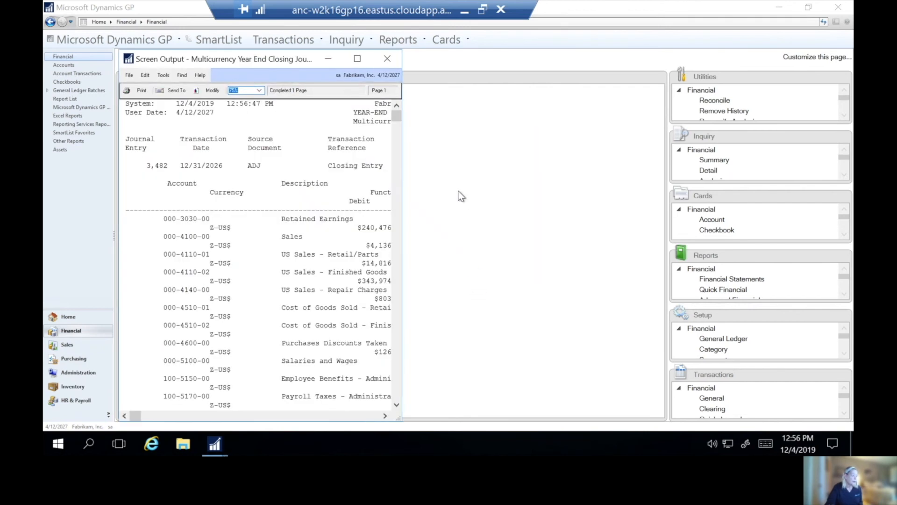
{"action": "left_click", "coordinate": [387, 59]}
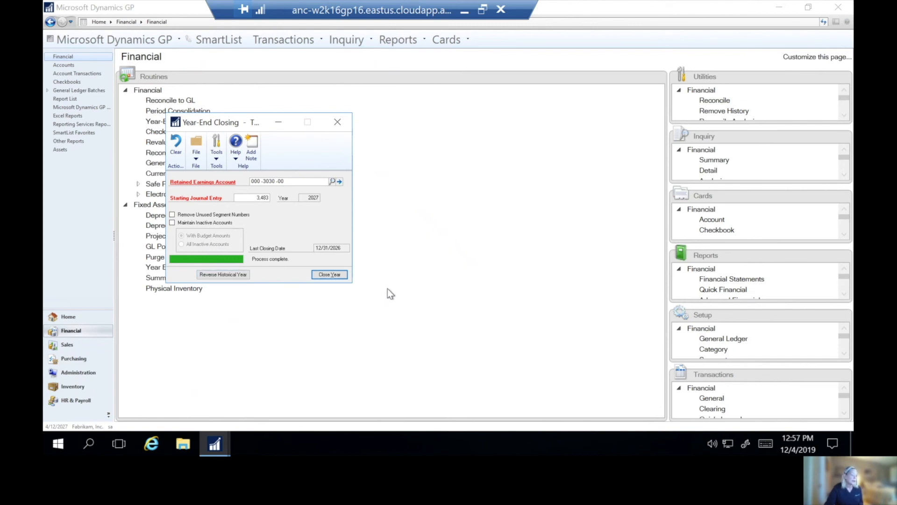
{"action": "left_click", "coordinate": [342, 126]}
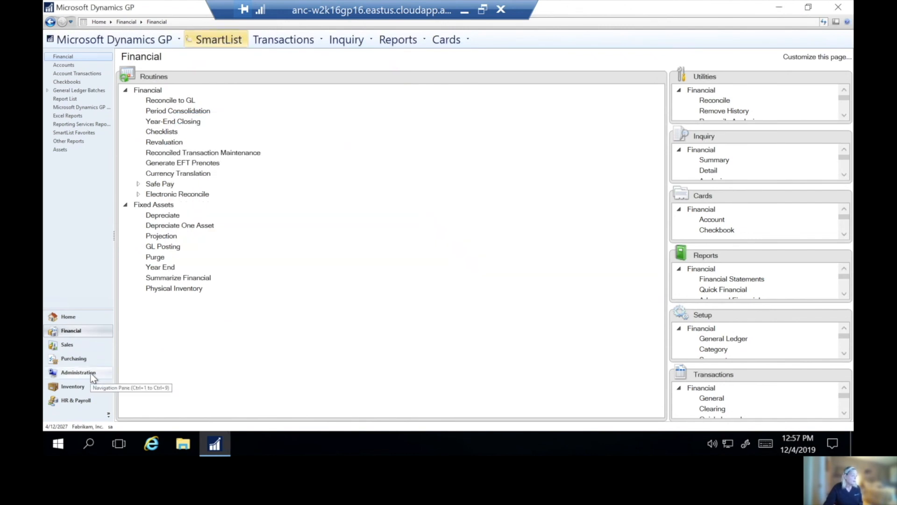
- Close all 2026 fiscal periods for every series in the company's fiscal periods setup, and exit the setup
{"action": "left_click", "coordinate": [77, 372]}
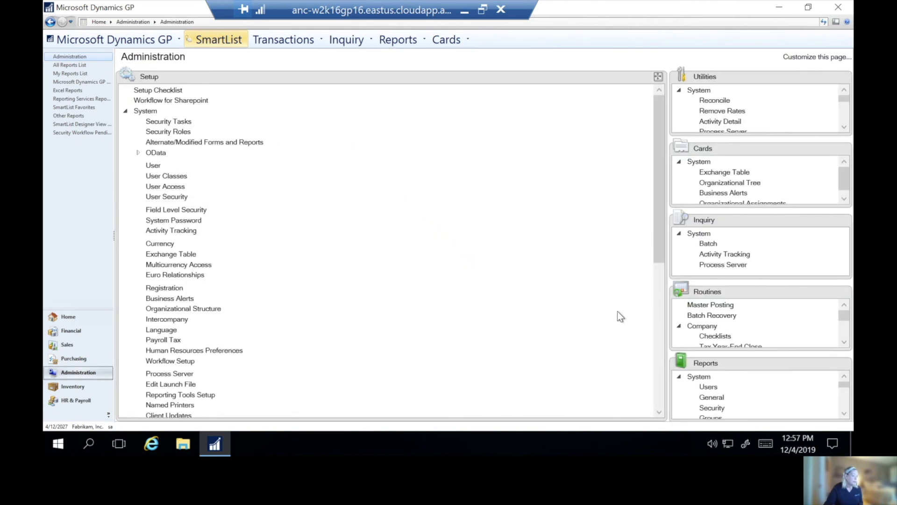
{"action": "left_click", "coordinate": [126, 112]}
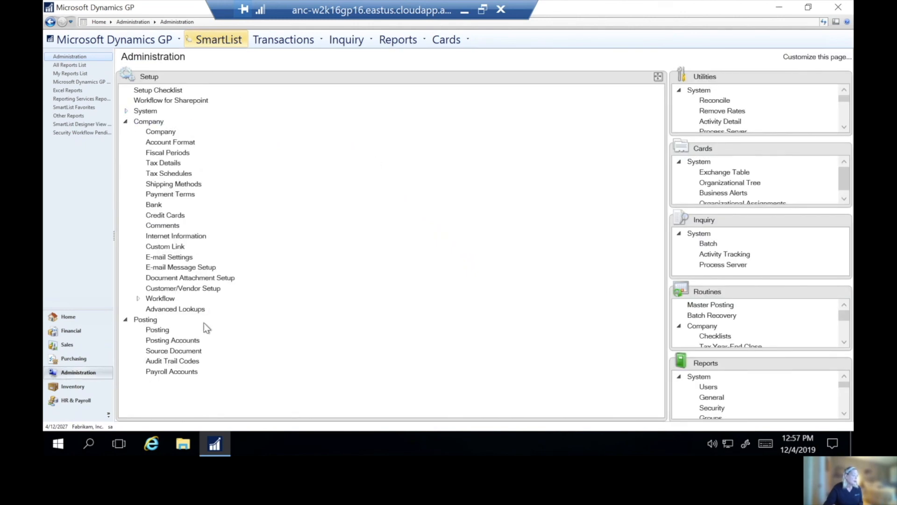
{"action": "left_click", "coordinate": [181, 155]}
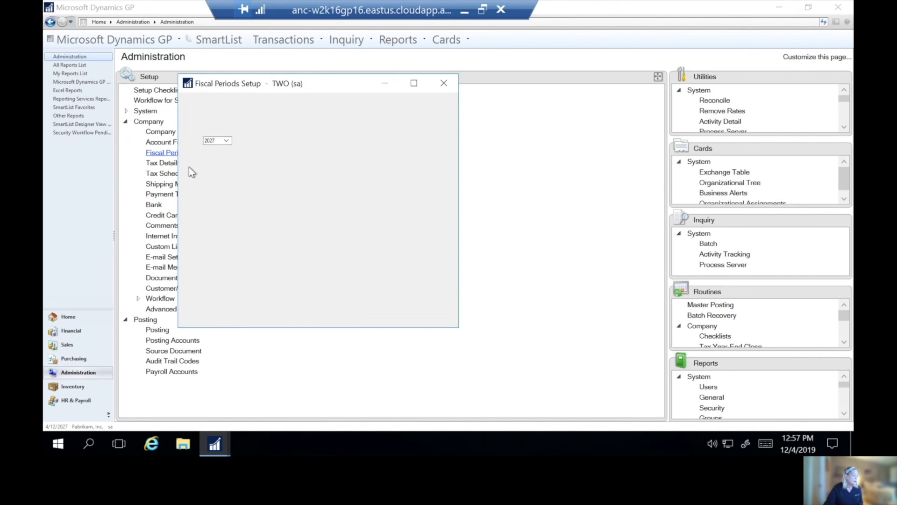
{"action": "left_click", "coordinate": [227, 141]}
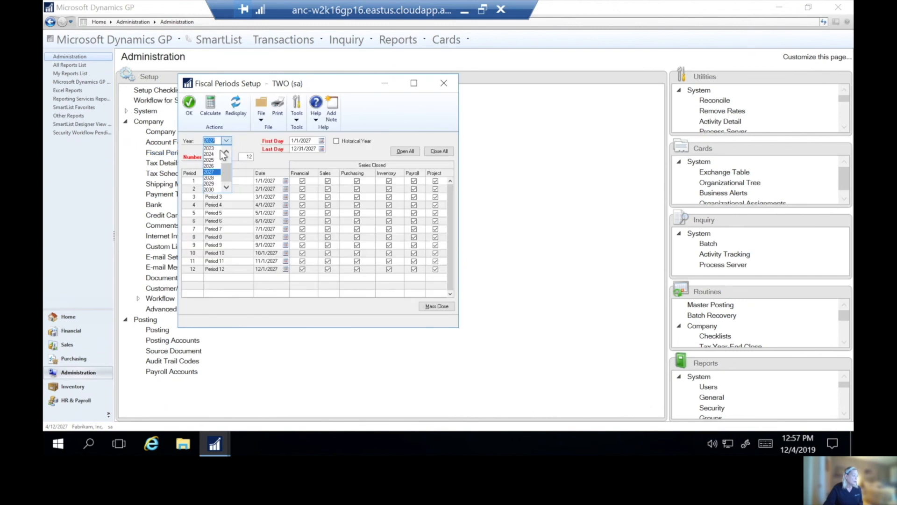
{"action": "left_click", "coordinate": [218, 170]}
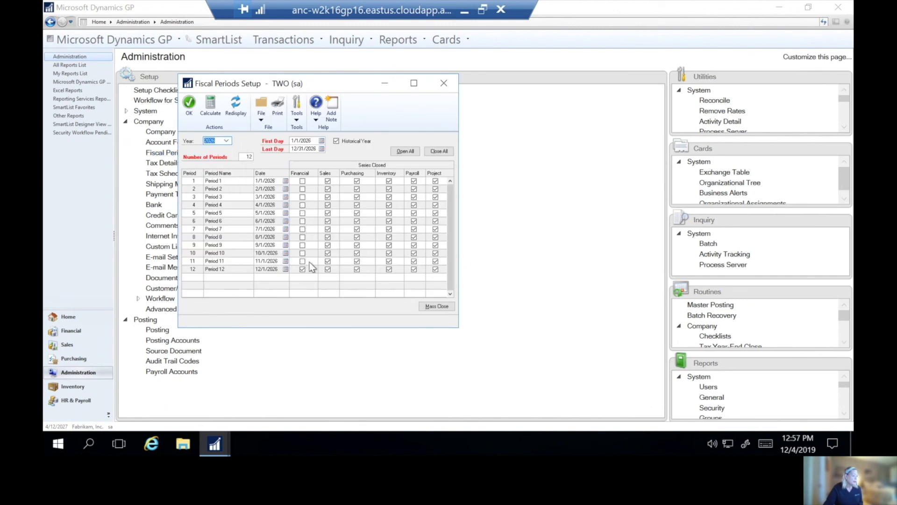
{"action": "left_click", "coordinate": [439, 151]}
{"action": "left_click", "coordinate": [444, 83]}
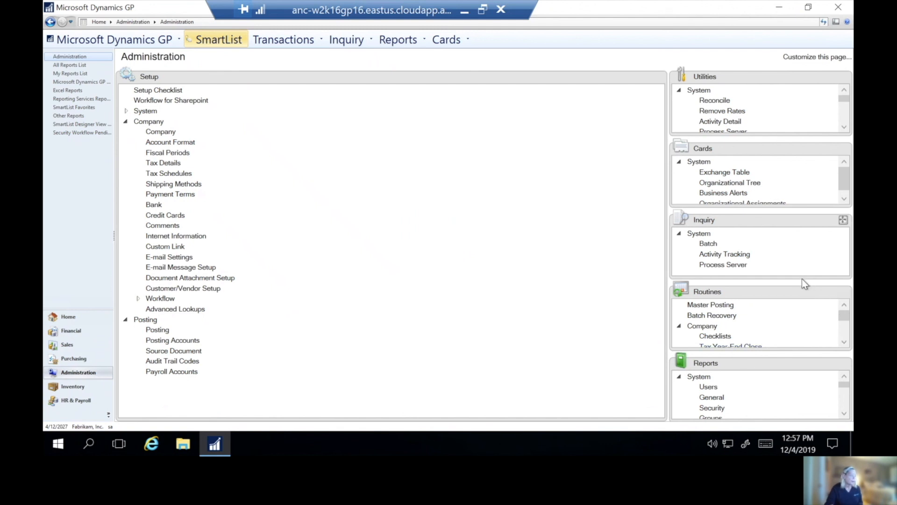
- Reopen the demo option of the Summary trial balance report in the Financial series
{"action": "left_click", "coordinate": [90, 332]}
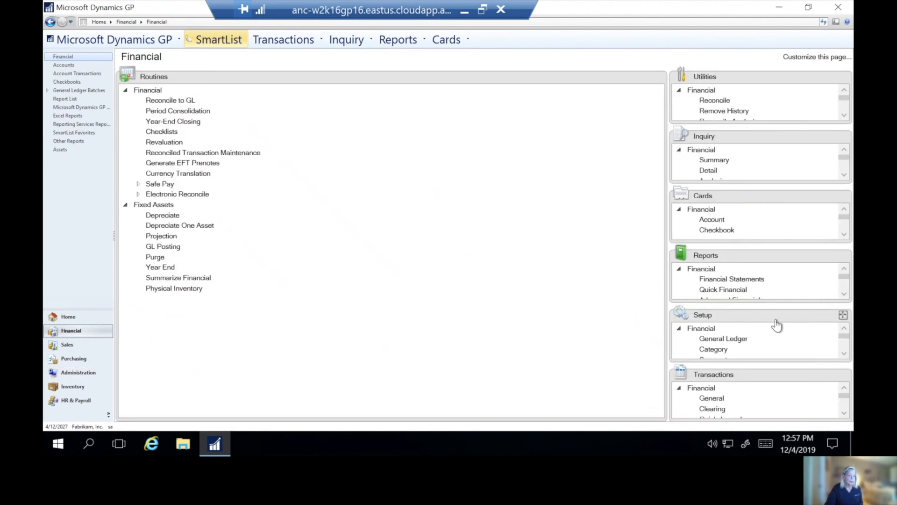
{"action": "left_click", "coordinate": [843, 256]}
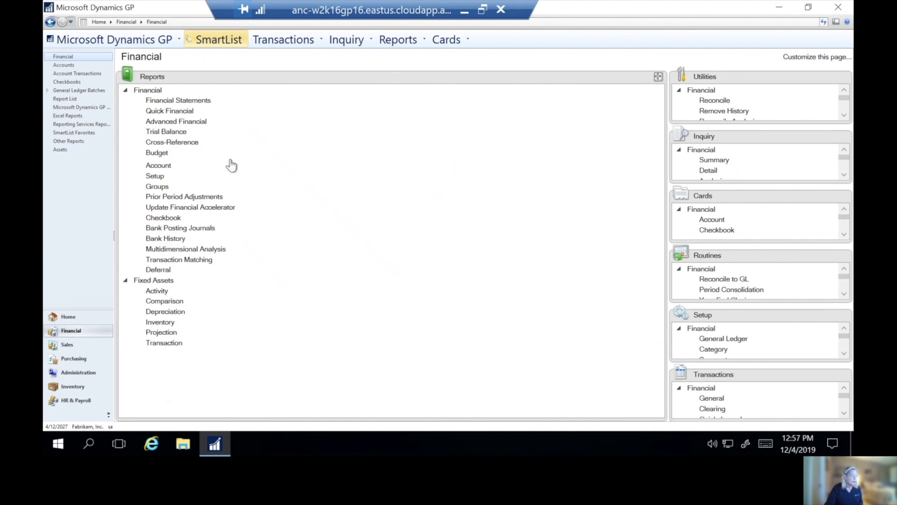
{"action": "left_click", "coordinate": [179, 131]}
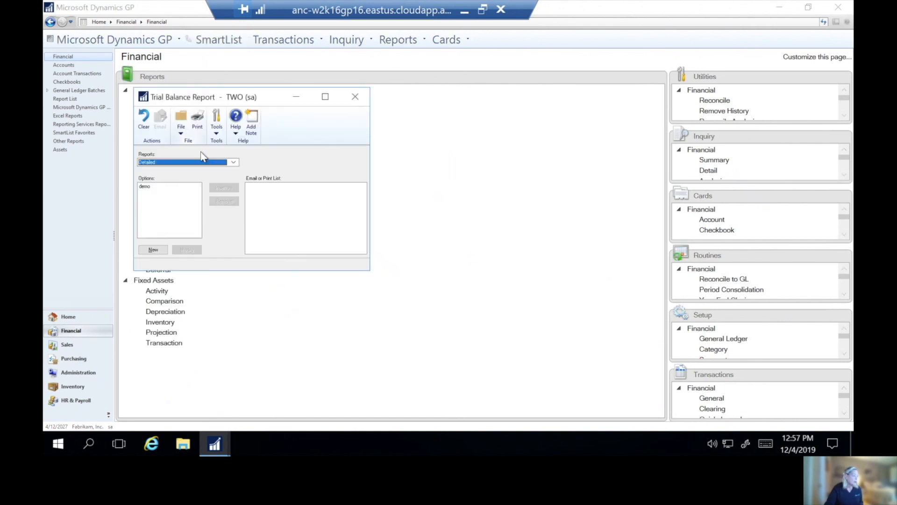
{"action": "left_click", "coordinate": [194, 162]}
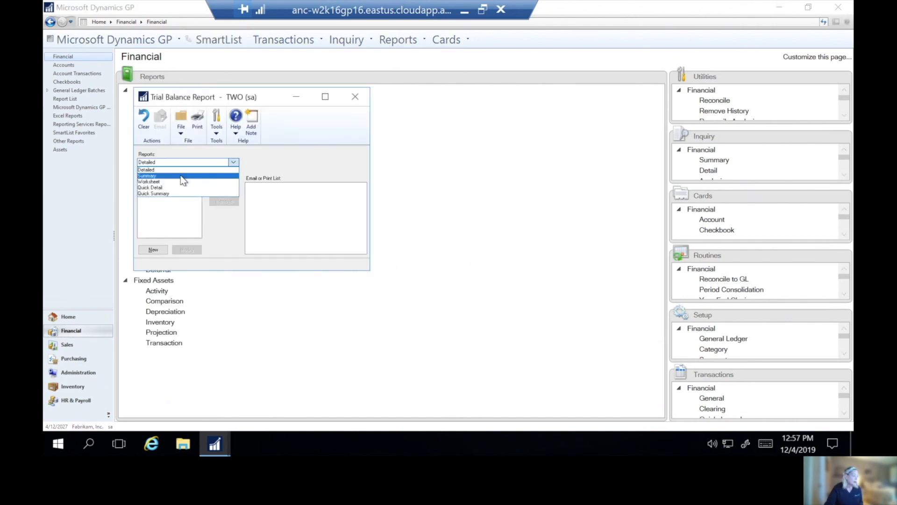
{"action": "left_click", "coordinate": [184, 176]}
{"action": "left_click", "coordinate": [149, 186]}
{"action": "left_click", "coordinate": [188, 249]}
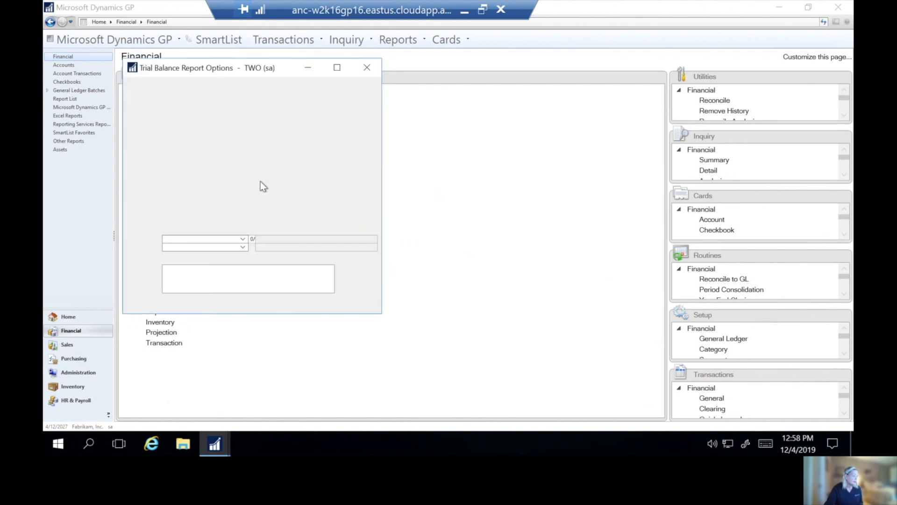
- Check the year selection for the demo option, discard any report changes, and close the trial balance windows
{"action": "left_click", "coordinate": [349, 166]}
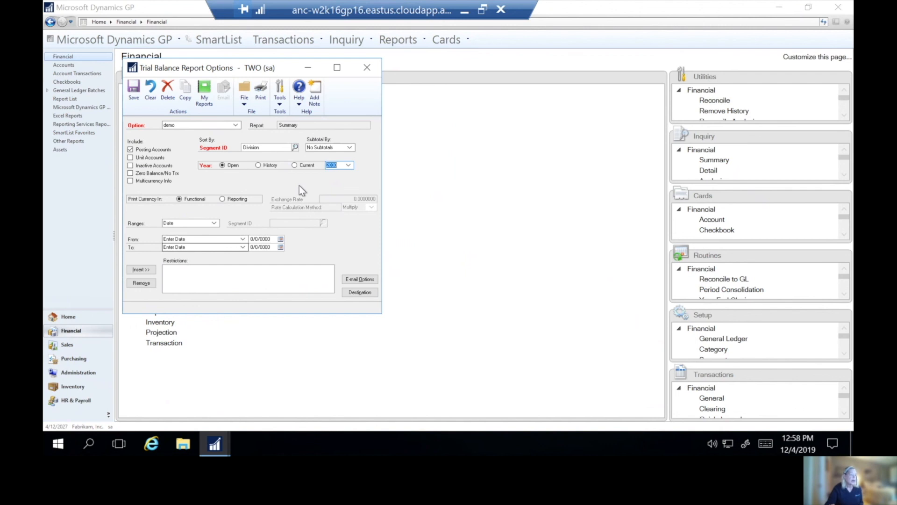
{"action": "left_click", "coordinate": [379, 75]}
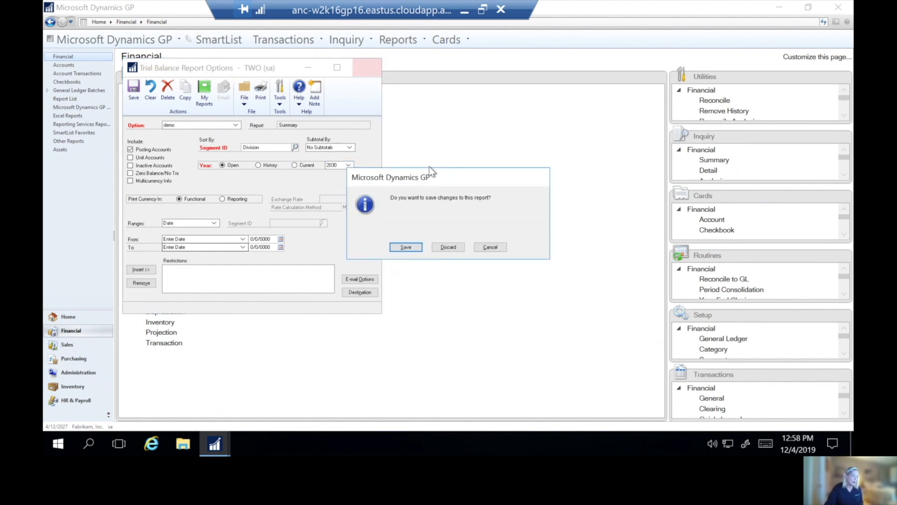
{"action": "left_click", "coordinate": [447, 247]}
{"action": "left_click", "coordinate": [363, 101]}
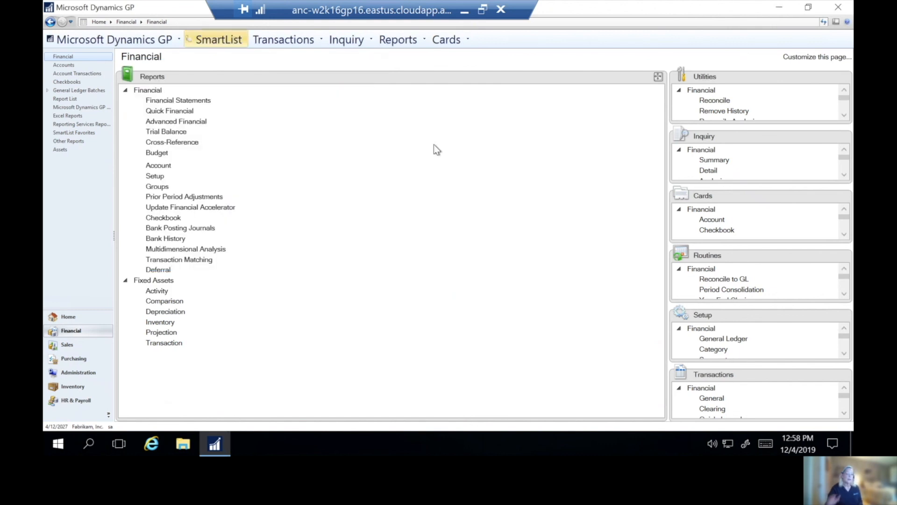